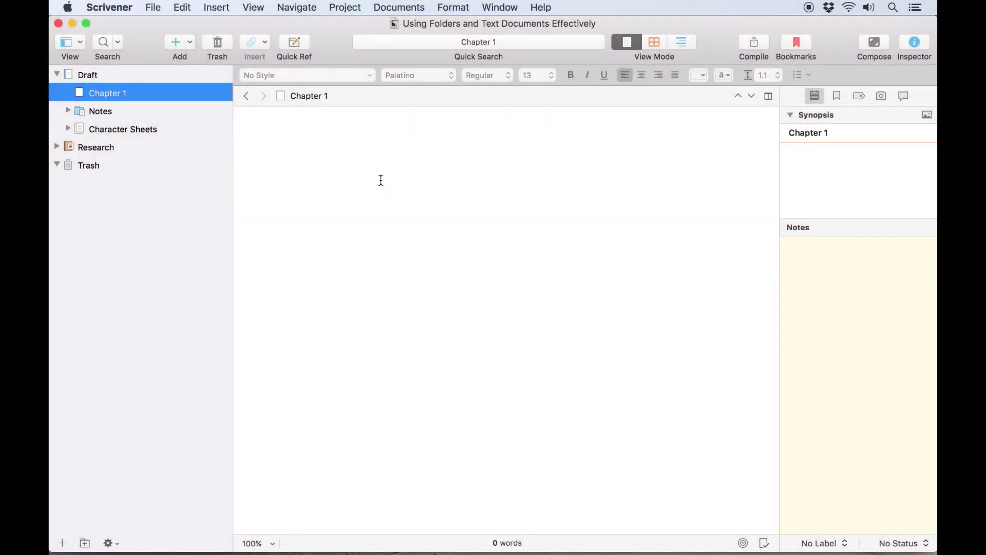
Step: Inspect the Notes folder and Character Sheets stack and their descriptions, then return to Chapter 1
click(68, 111)
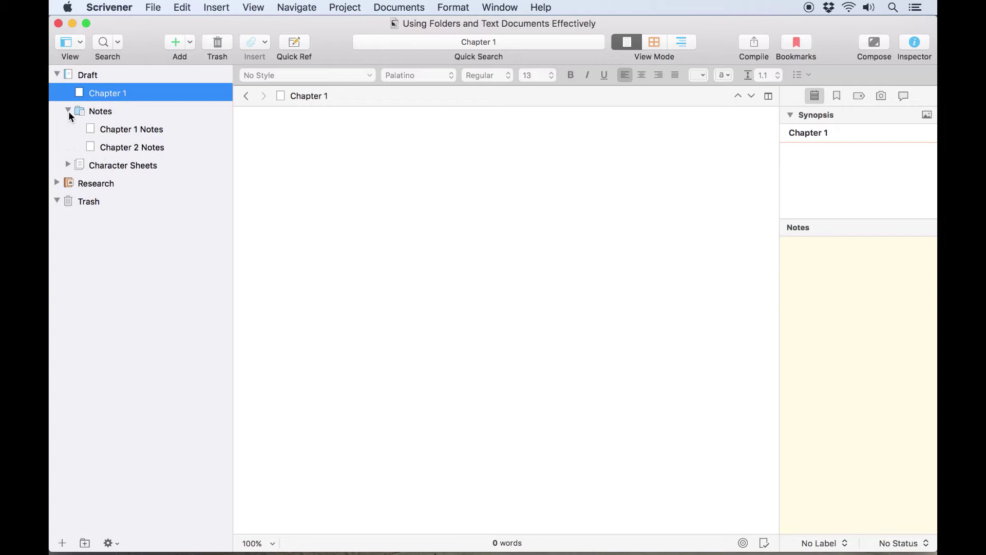
click(68, 165)
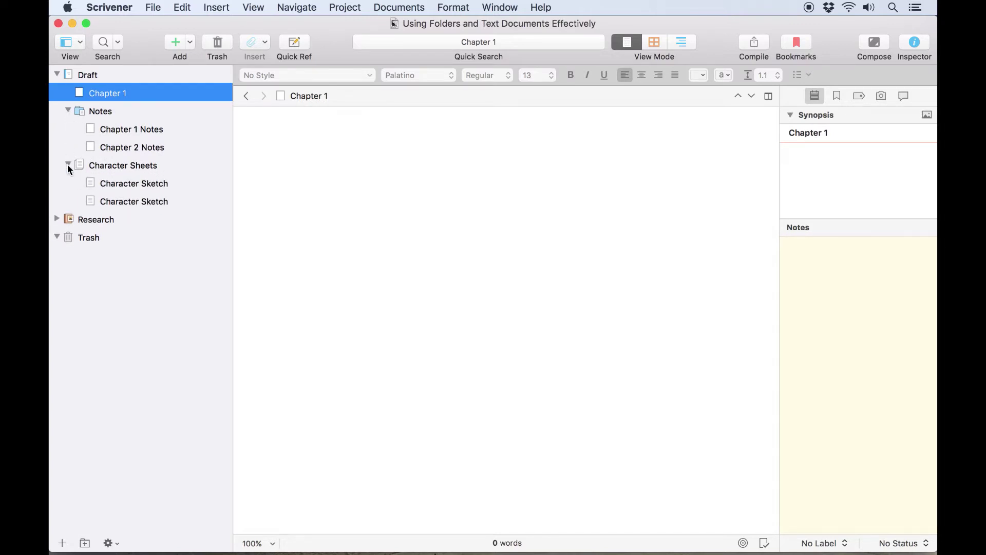
click(100, 115)
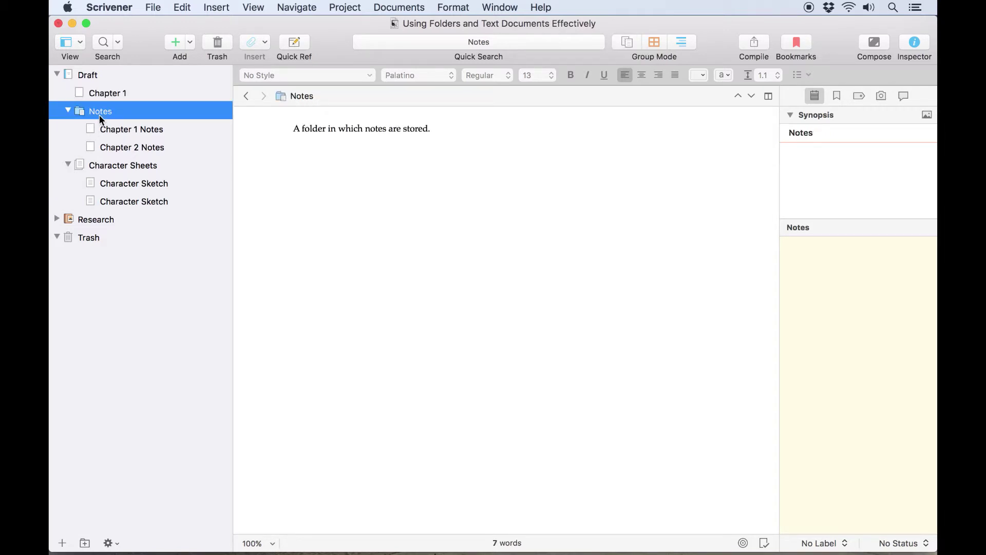
click(102, 164)
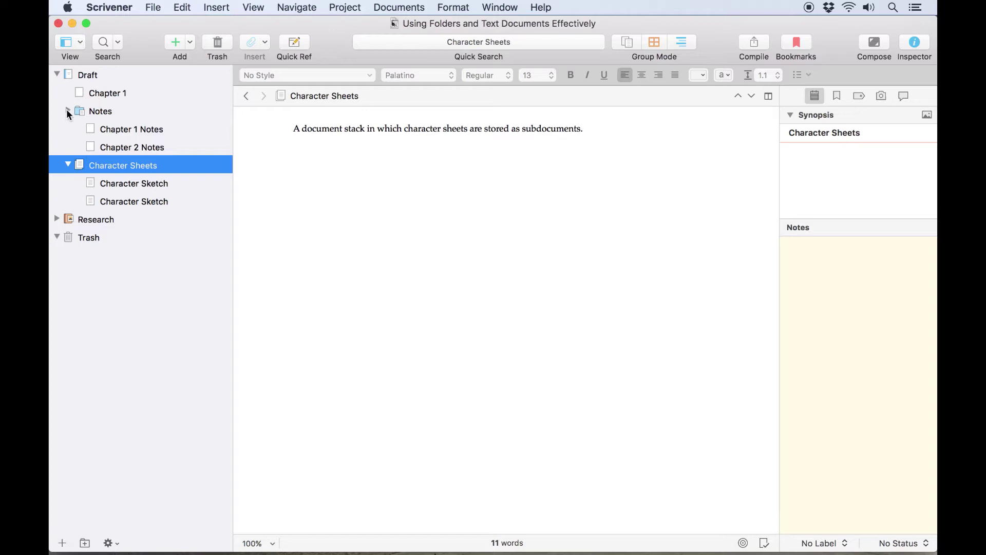
click(67, 110)
click(67, 128)
click(105, 94)
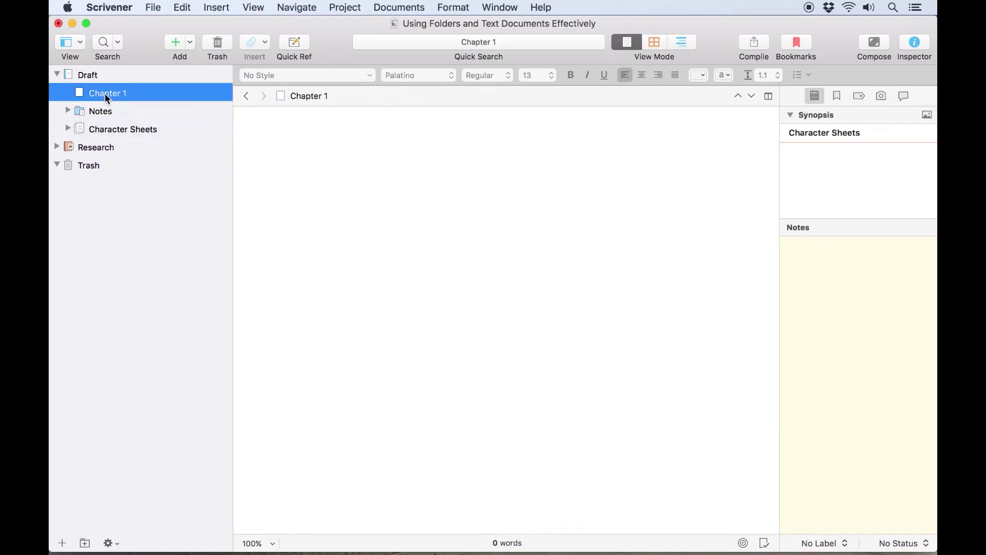
Step: Add a document named 'Chapter 2' after Chapter 1, type 'Something in the Editor!' and select it
click(173, 46)
text(Ch)
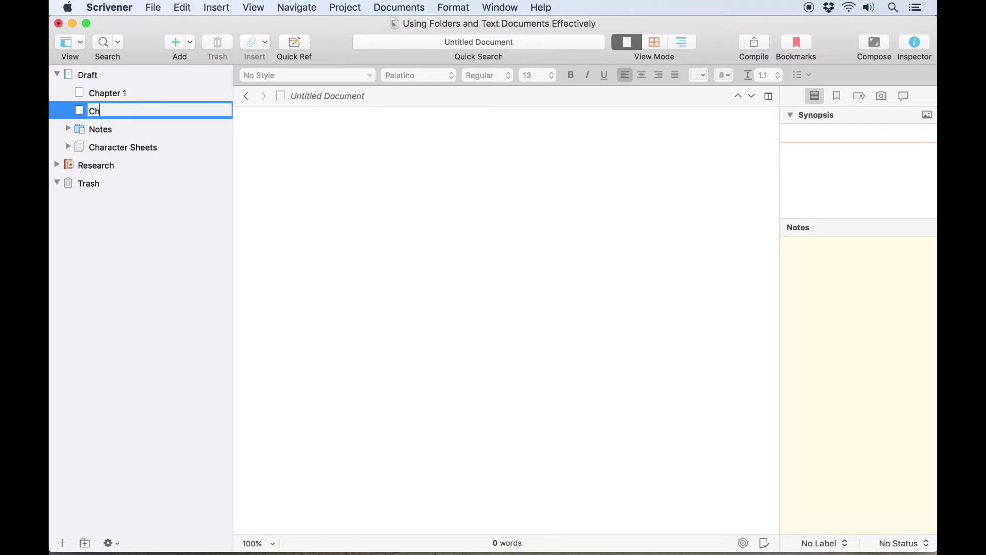
text(apter 2)
key(Return)
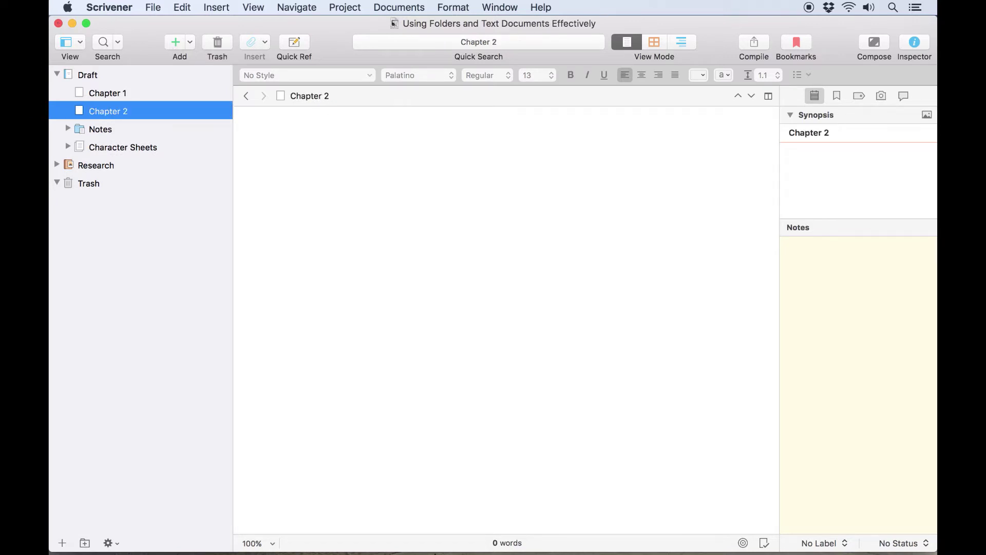
click(284, 155)
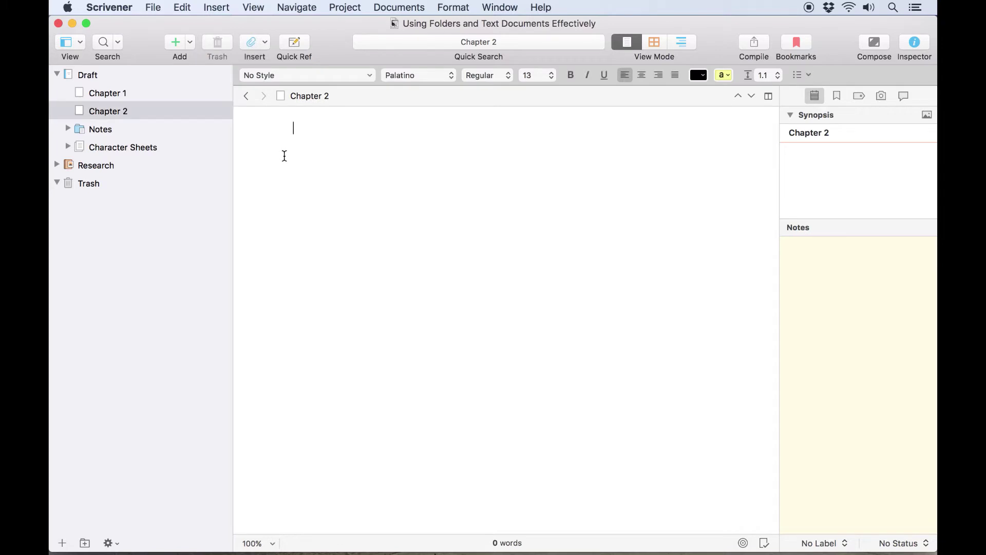
text(Something in the Editor!)
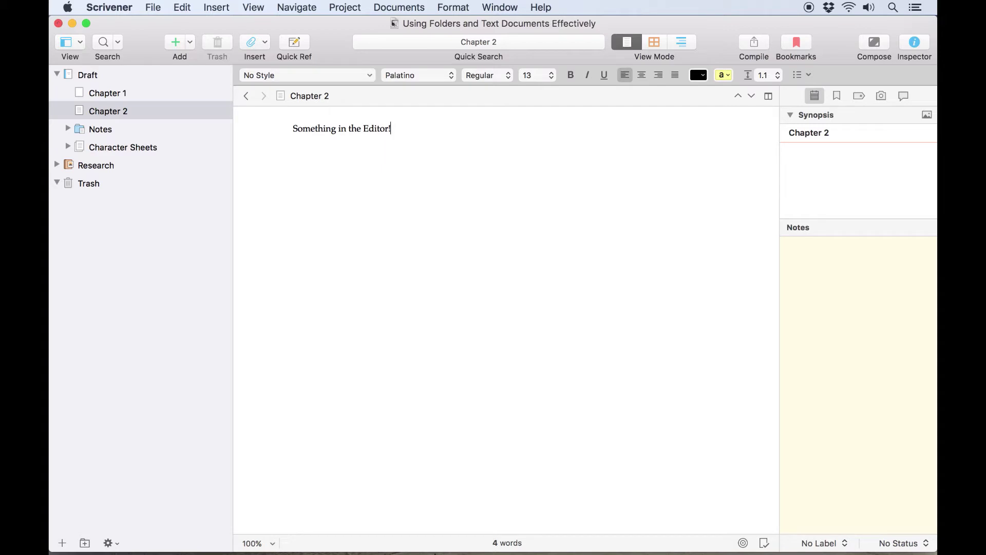
key(super+a)
Step: Delete the test text, then enter synopsis 'A Synopsis' and body 'Now there is text in the Editor again!'
key(BackSpace)
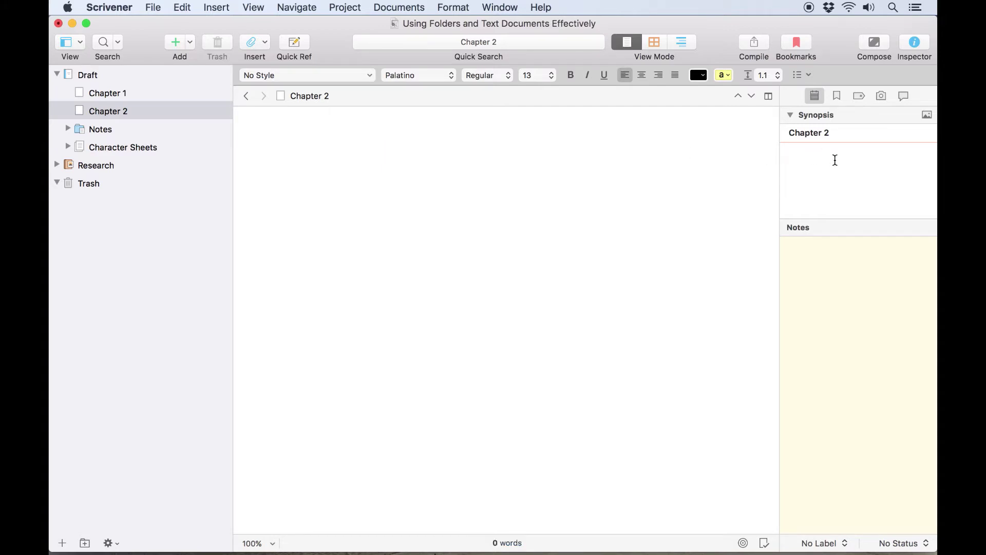
click(835, 160)
text(A Synopsis)
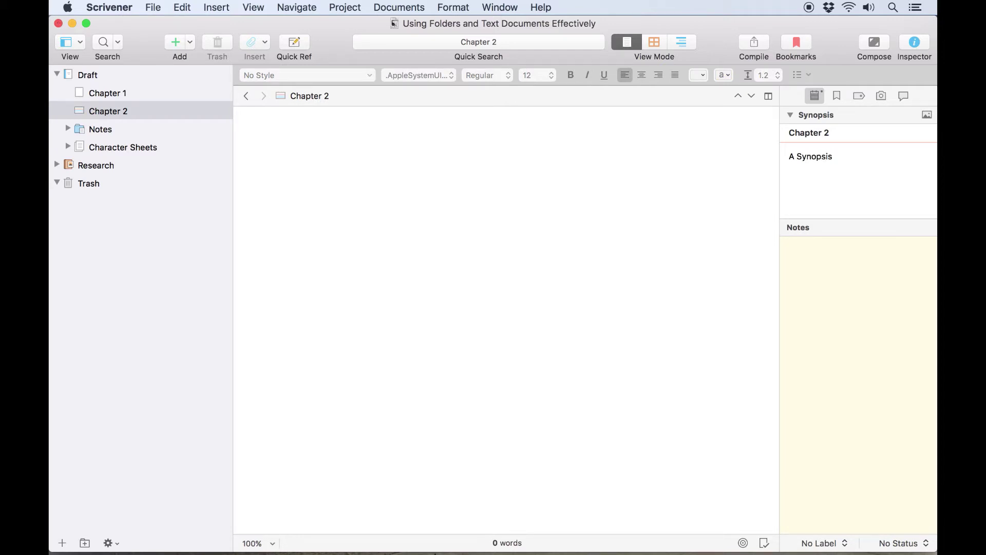
click(616, 185)
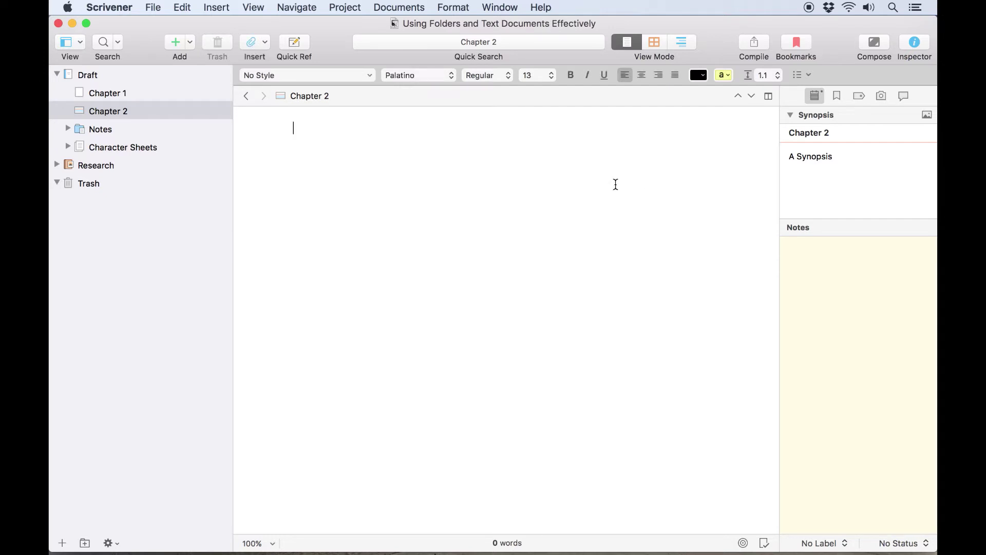
text(Now there is )
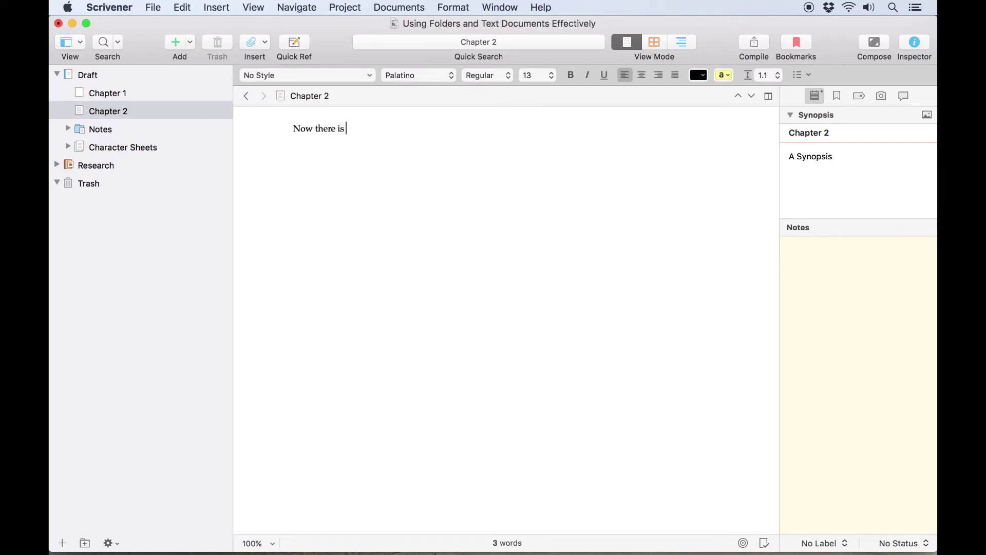
text(text in the Editor again!)
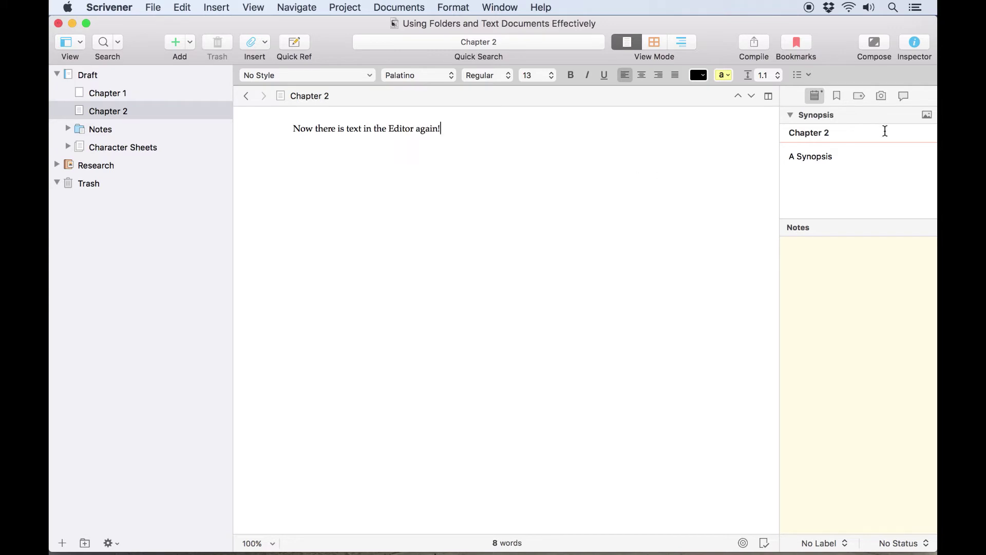
Step: Show Chapter 2's Snapshots pane and take a snapshot of its current text
click(881, 97)
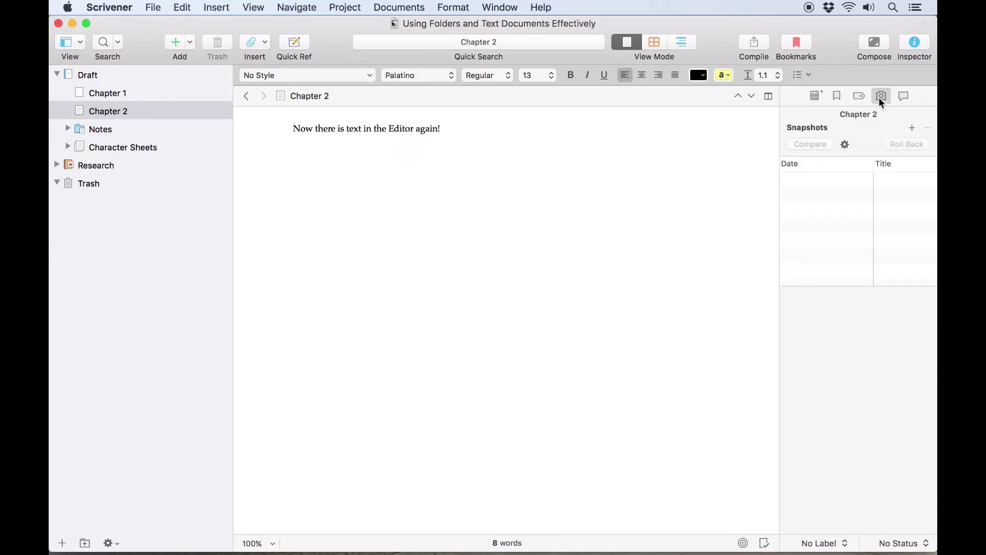
click(912, 128)
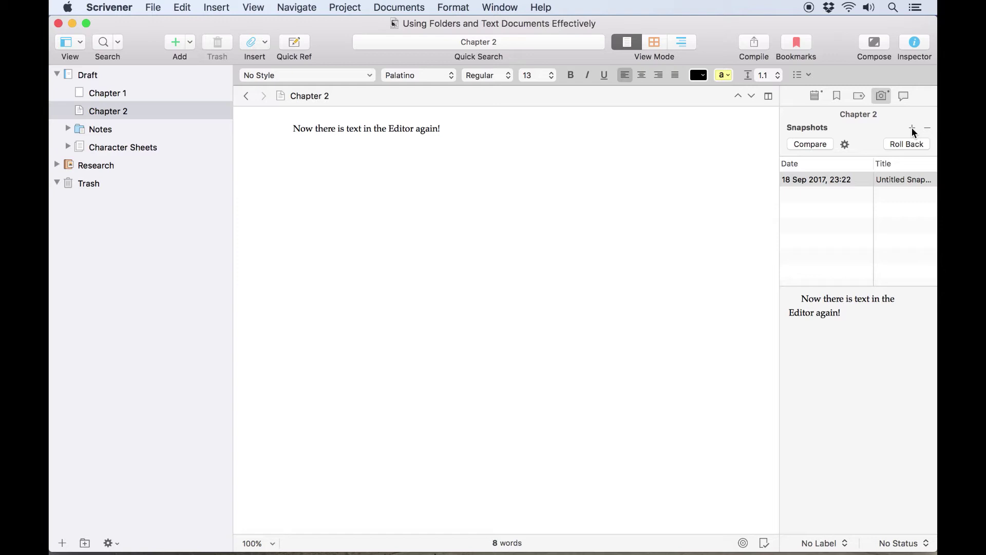
Step: Add two untitled documents and drag both into Chapter 2 as its subdocuments
click(180, 44)
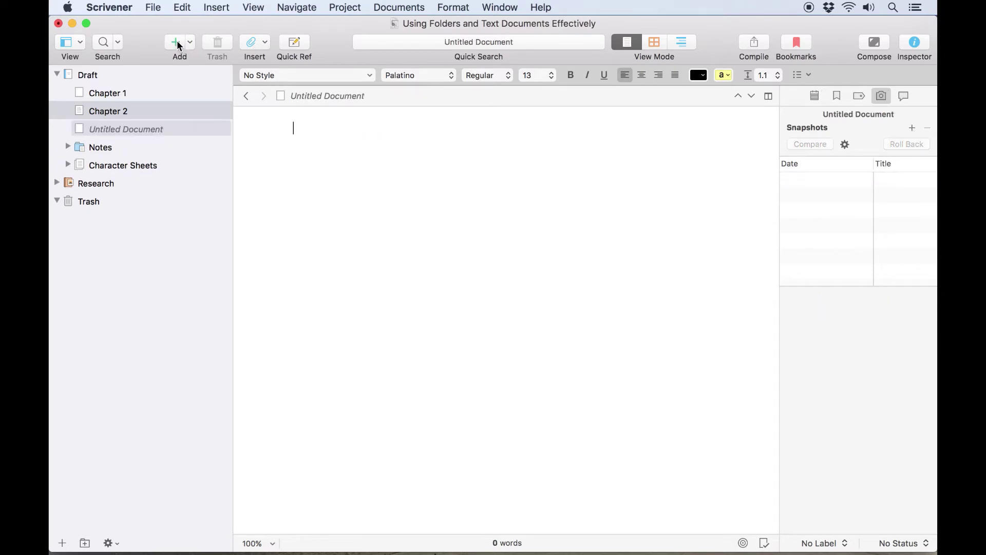
click(180, 44)
click(131, 129)
shift+click(129, 146)
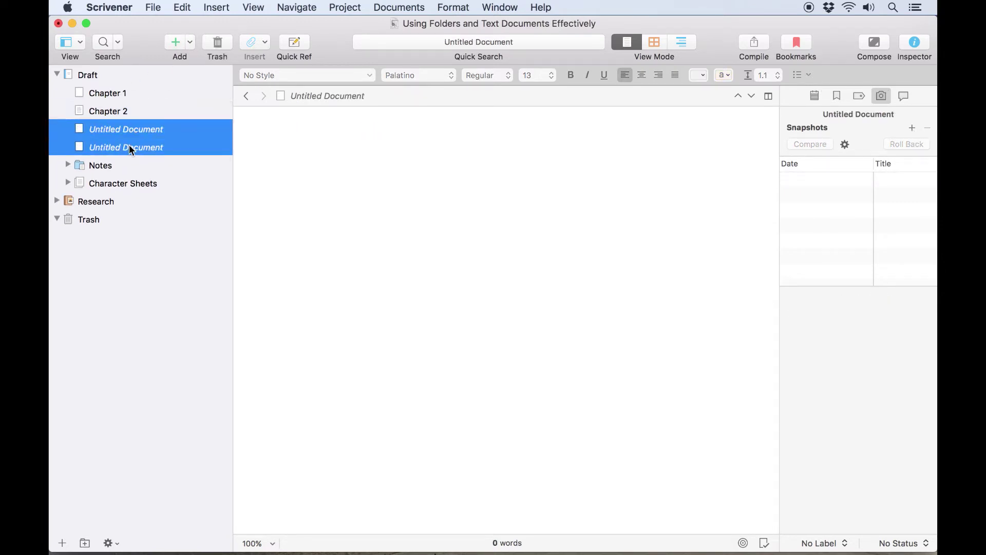
drag(114, 124, 111, 112)
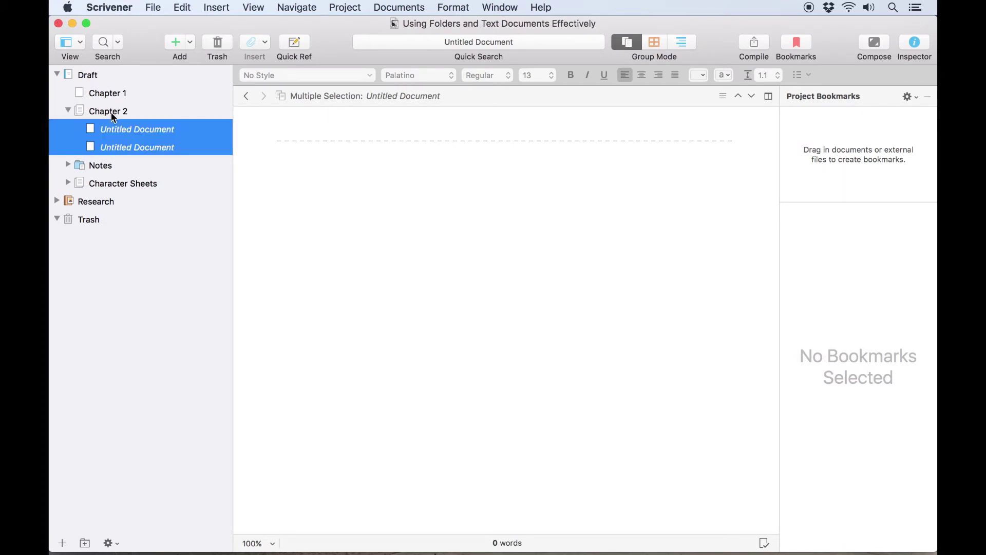
click(113, 112)
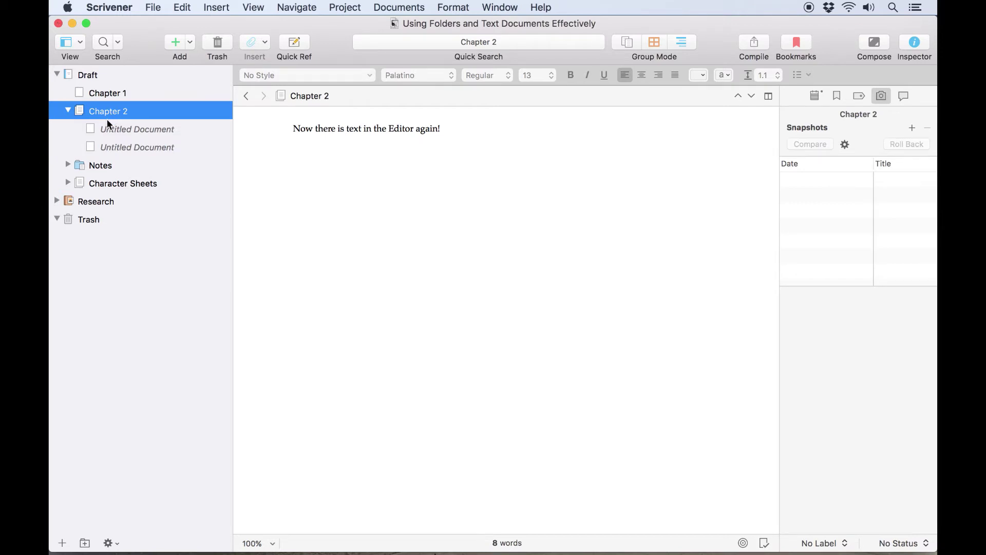
click(190, 43)
Step: Create 'New Folder' in the Draft, convert it to a text document, then back into a folder
click(193, 73)
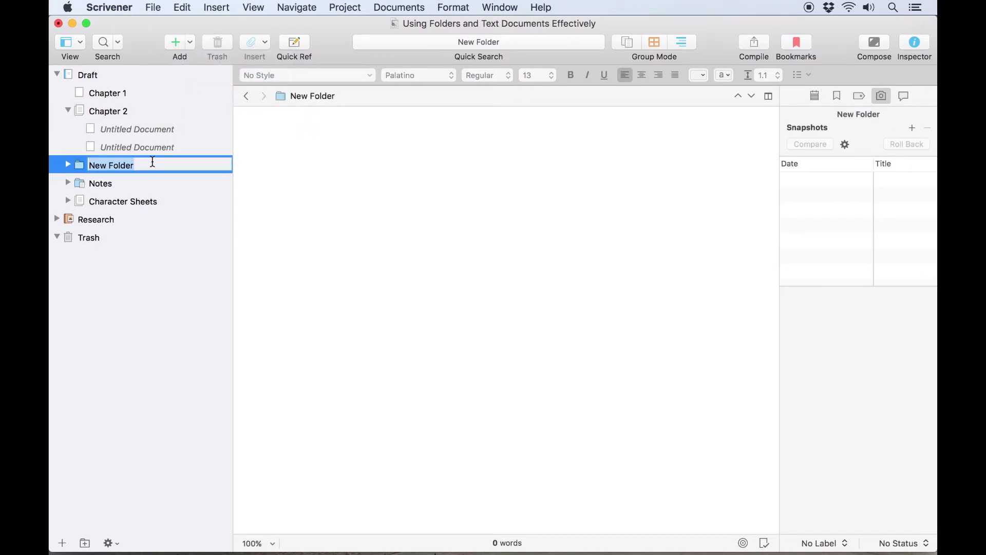
key(Return)
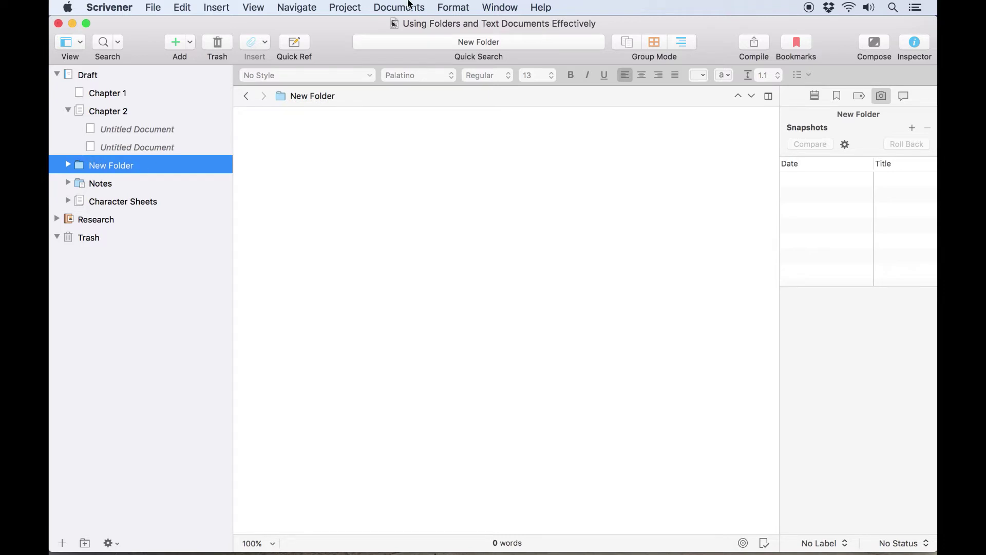
click(410, 4)
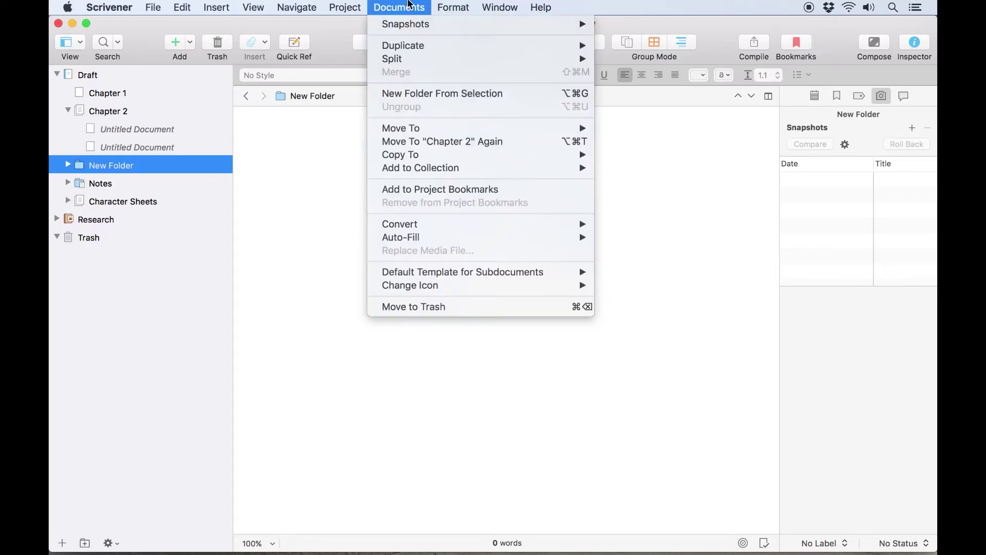
mouse_move(434, 225)
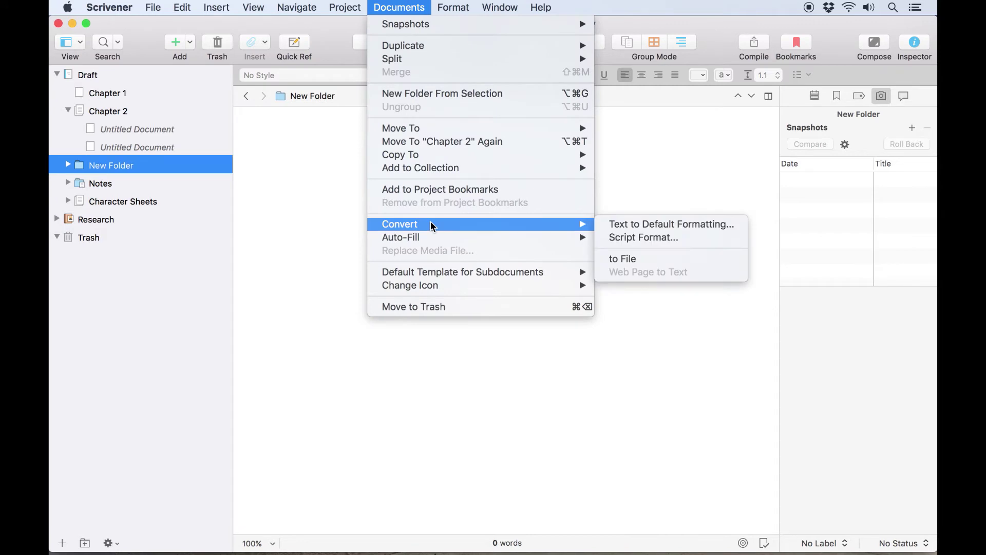
click(667, 265)
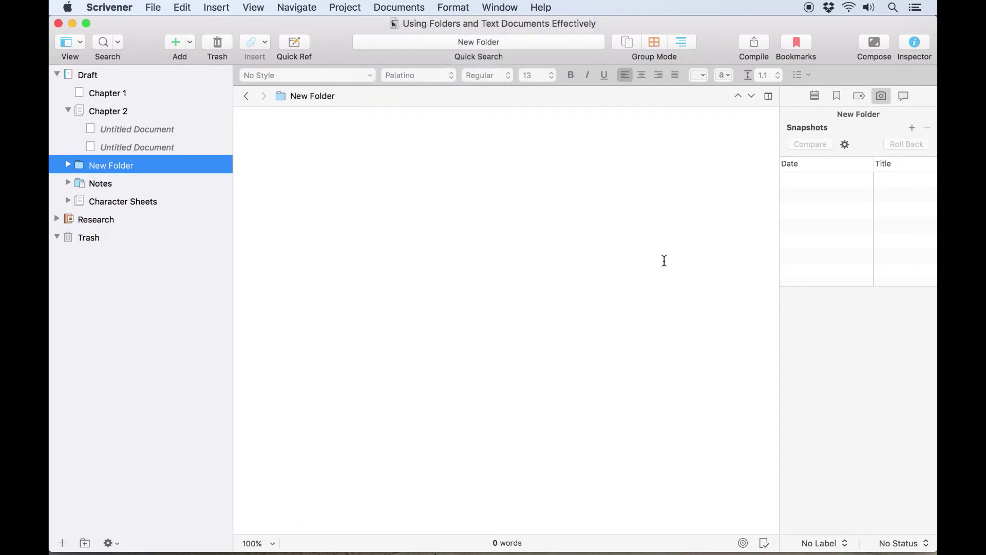
right_click(215, 166)
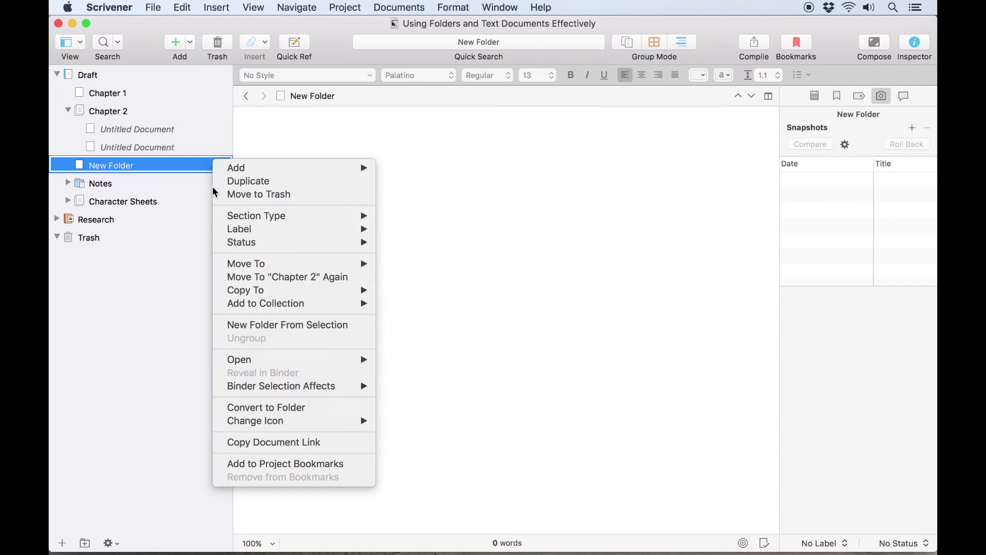
click(279, 408)
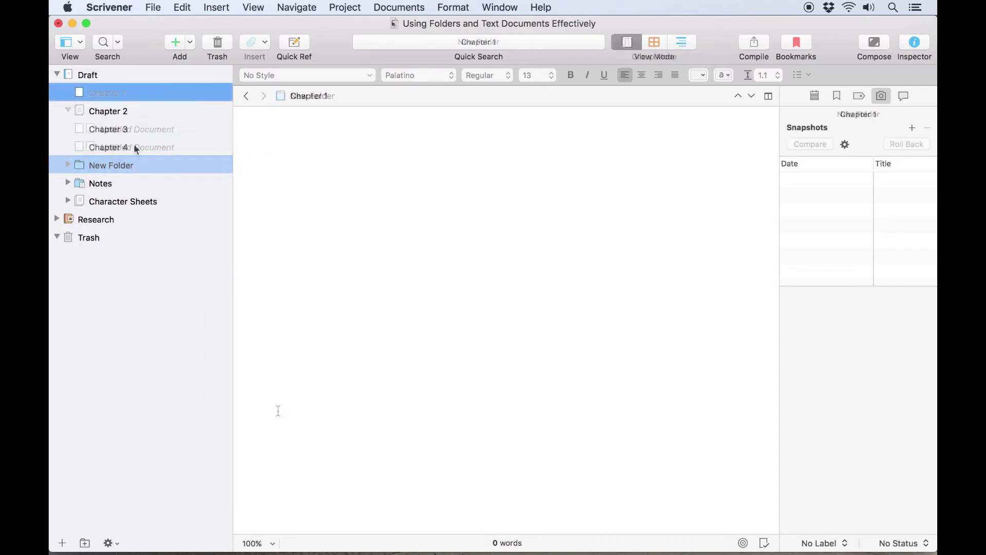
Step: Group Chapters 1–4 into a new folder named 'Chapters' and expand it
shift+click(132, 148)
click(389, 6)
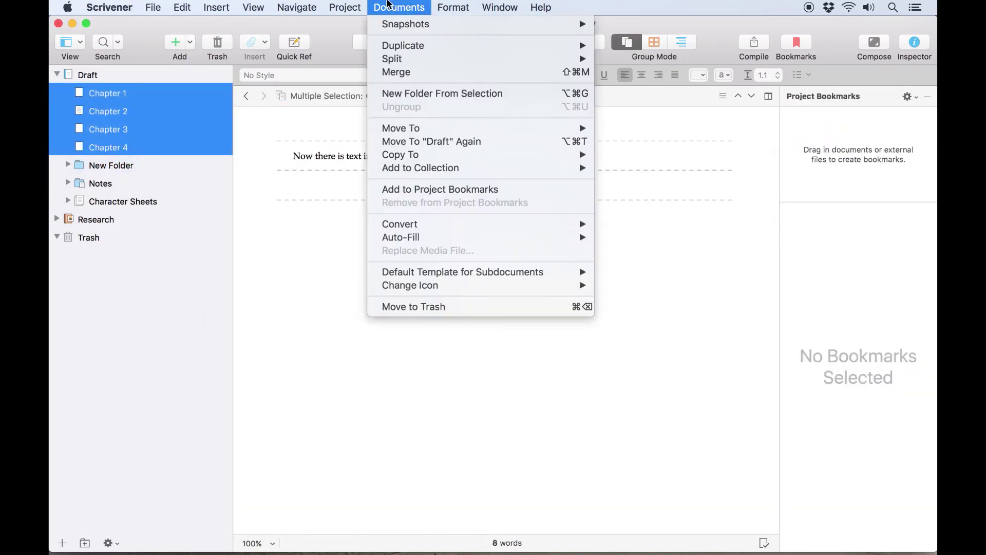
click(401, 93)
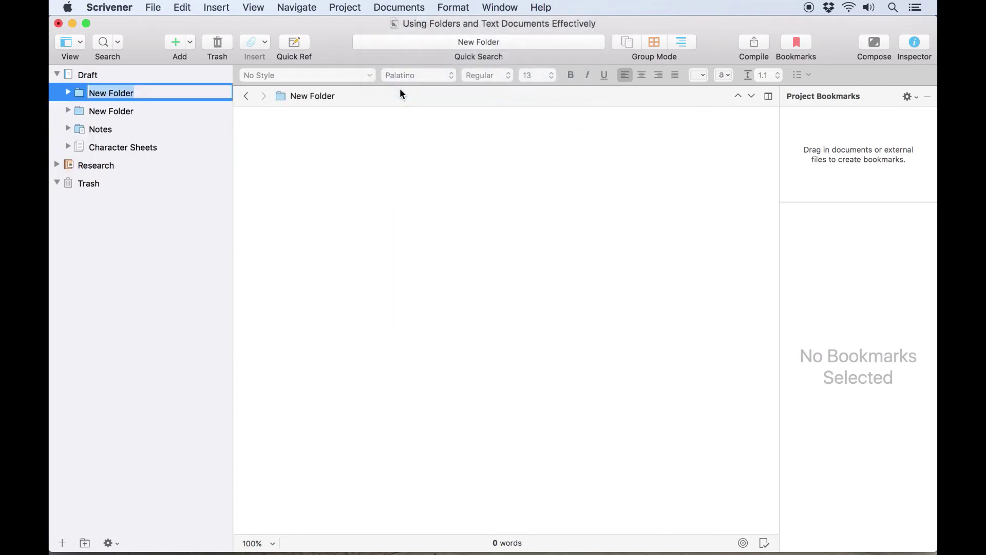
text(Chapters)
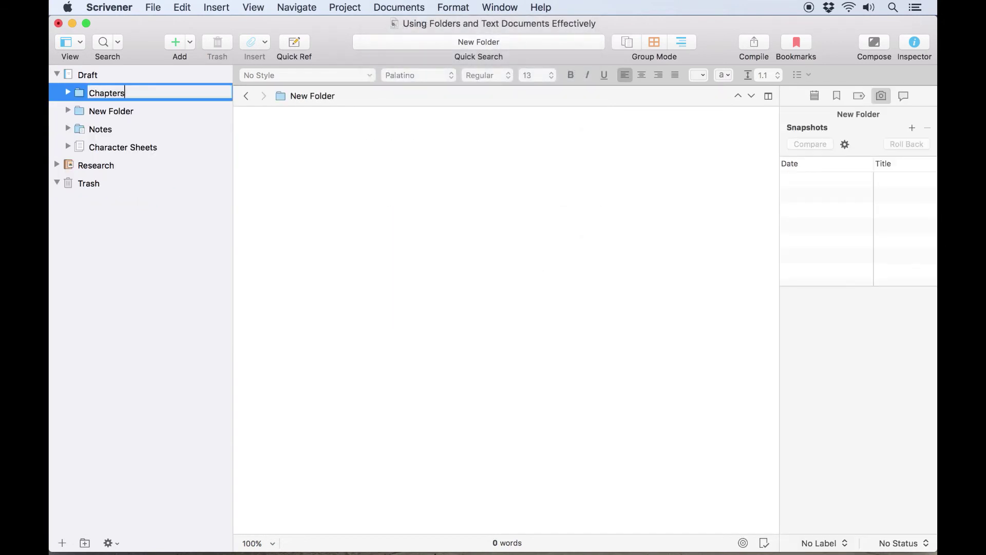
key(Return)
click(68, 93)
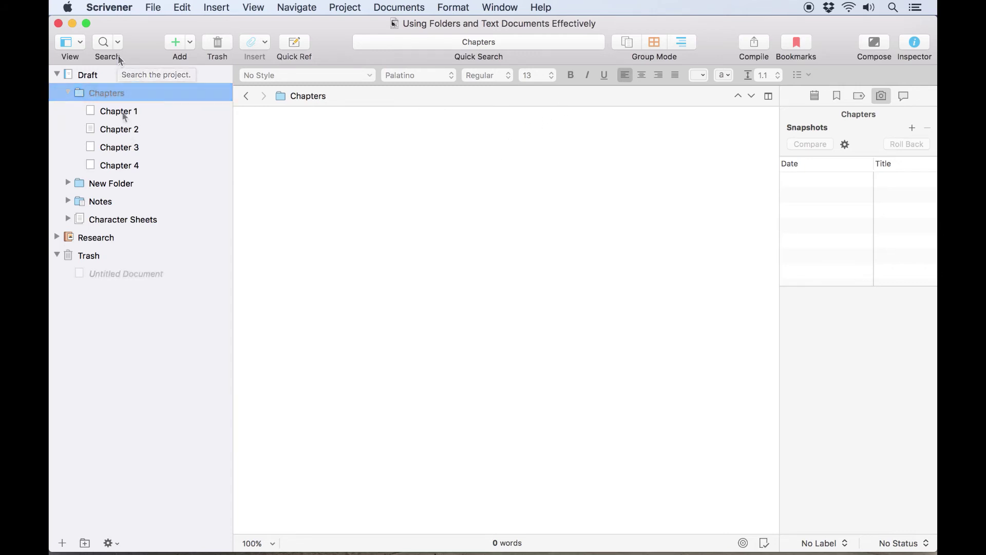
Step: Create a new folder right after the Chapters folder with Cmd+Option+N
click(131, 112)
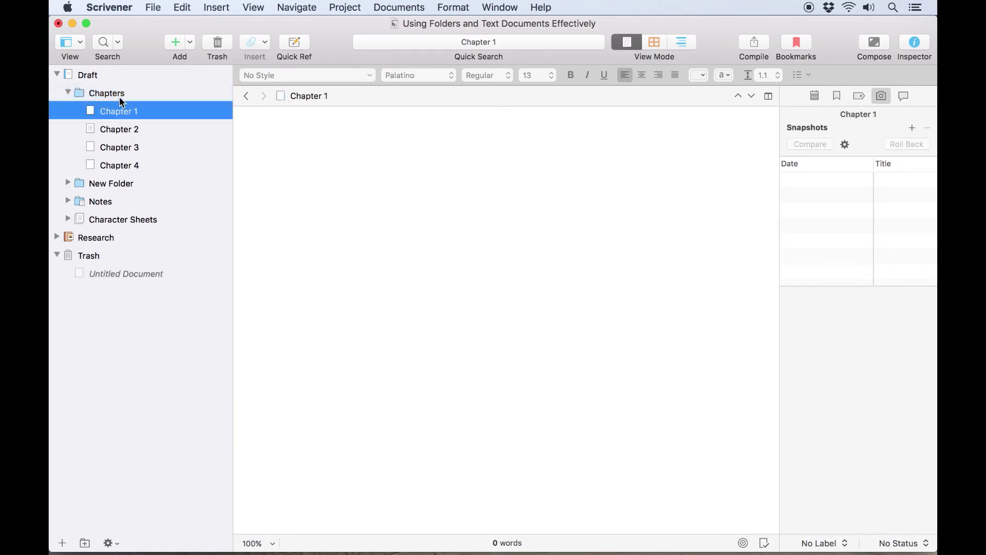
click(123, 96)
key(alt+super+n)
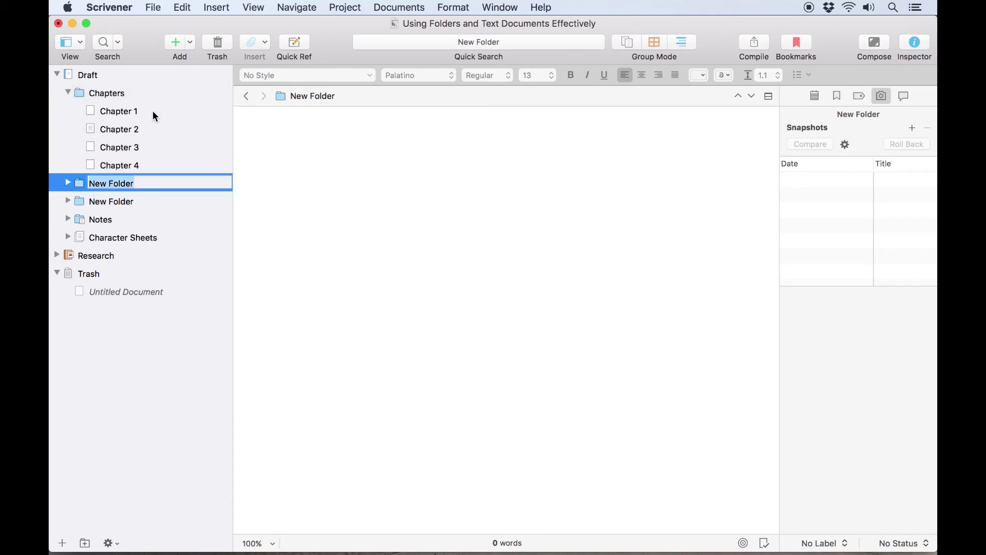
Step: Give the new folder the synopsis 'A synopsis' and the text 'Some text in the folder itself'
click(815, 98)
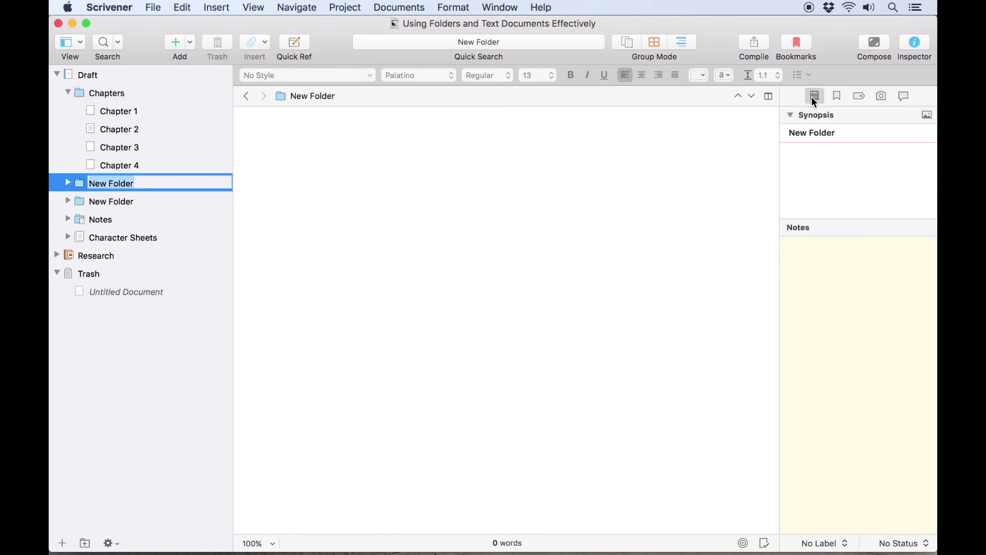
click(839, 155)
text(A synopsis)
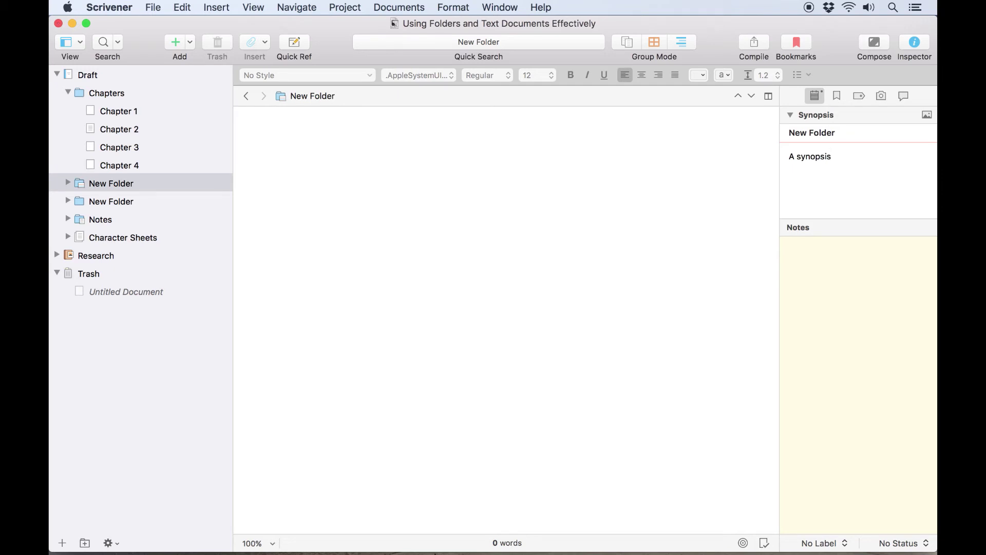
click(651, 158)
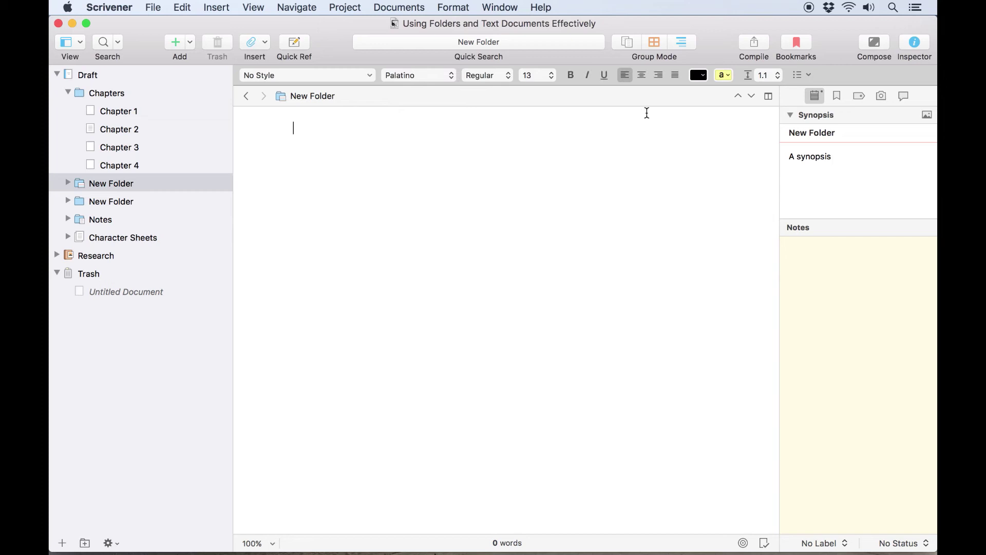
text(Some text in the folder itself)
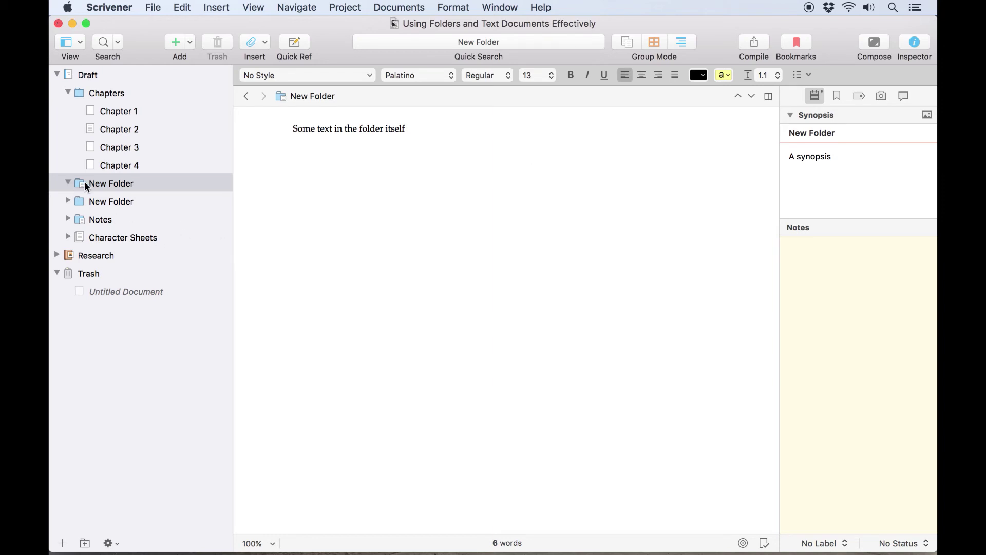
Step: Duplicate the Character Sheets stack without its two Character Sketch subdocuments
click(68, 237)
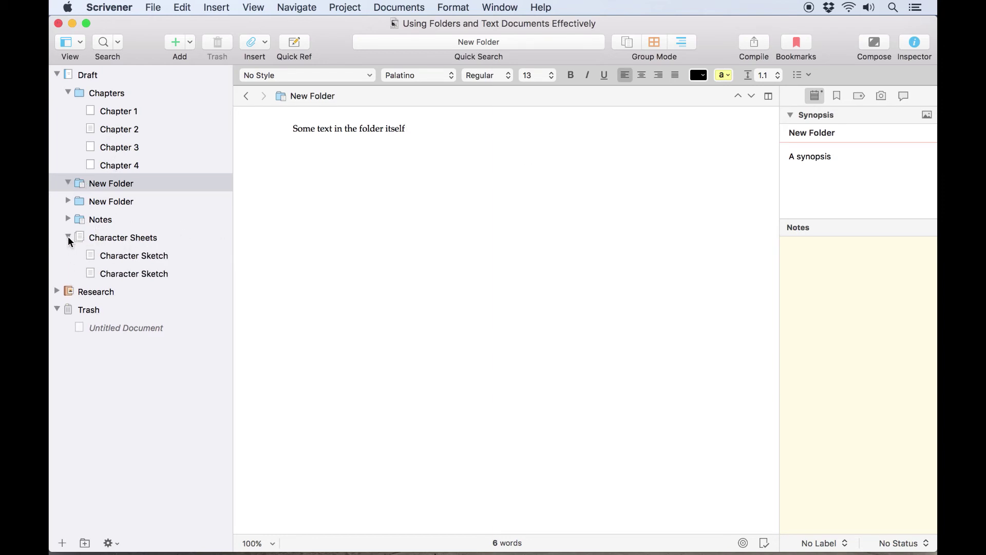
click(120, 237)
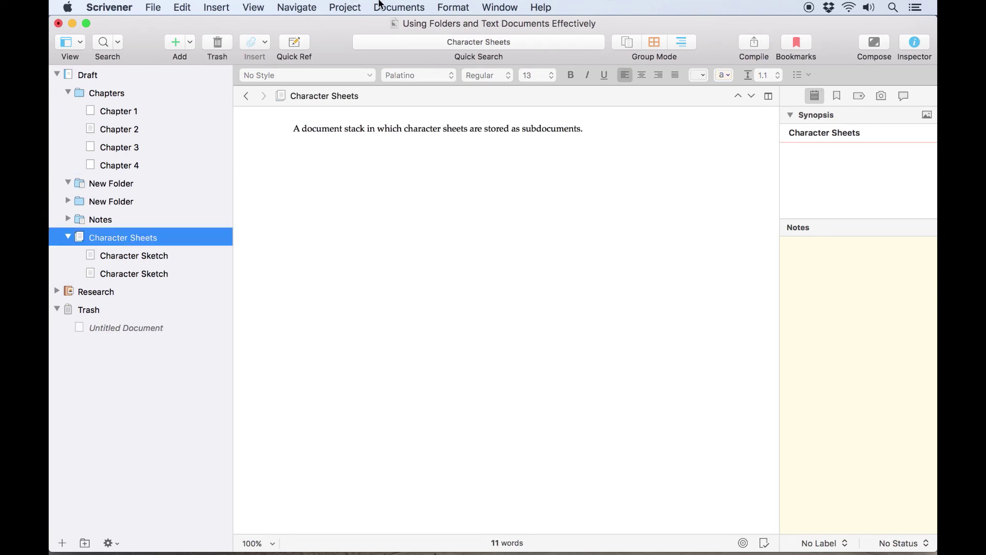
click(393, 7)
mouse_move(414, 51)
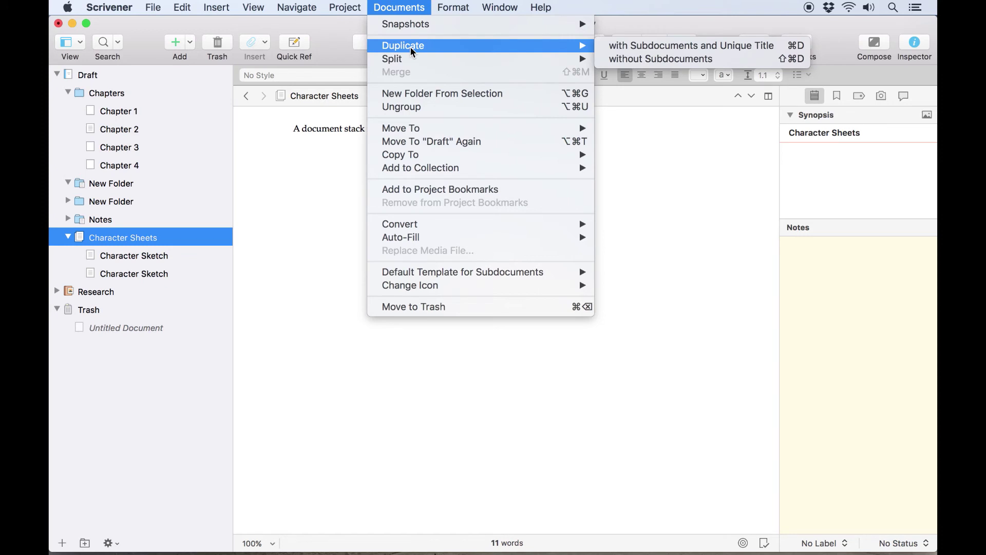
click(692, 60)
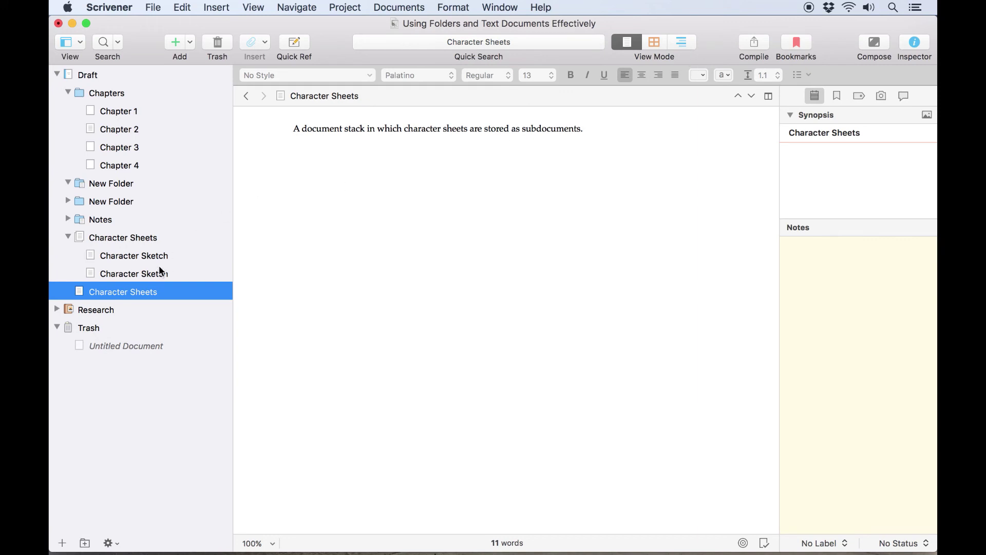
Step: Compare the duplicate copy with the original Character Sheets stack, leaving the original selected
click(140, 288)
click(144, 239)
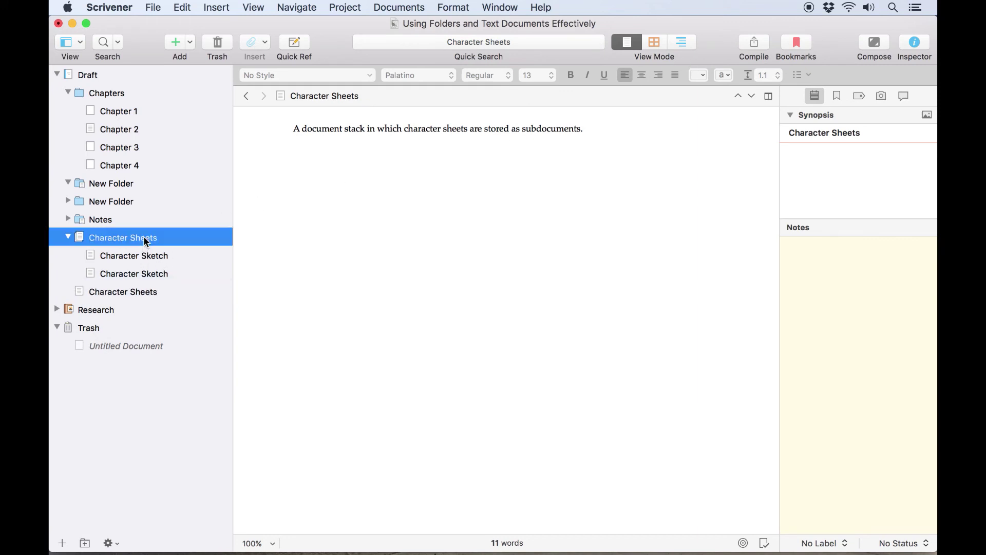
click(137, 297)
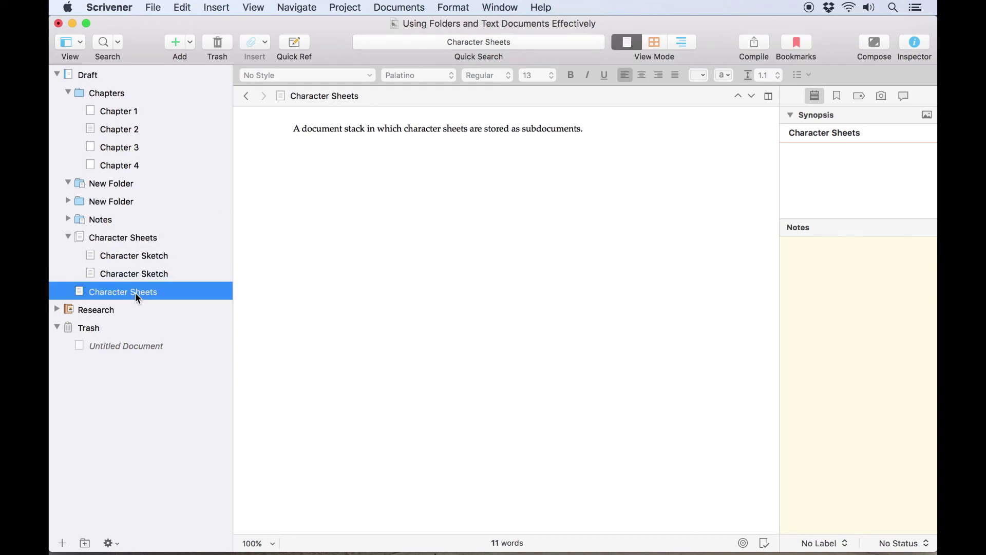
click(138, 236)
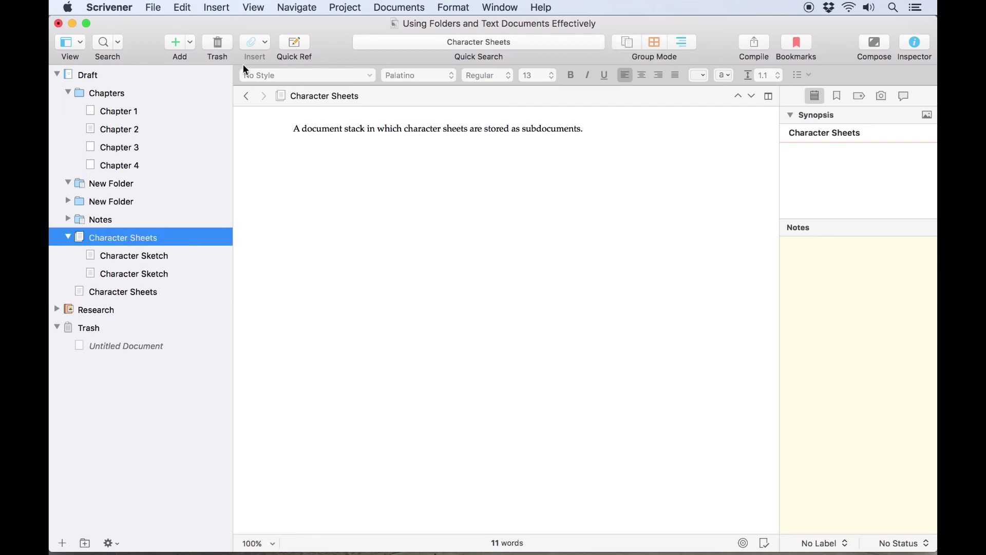
click(398, 7)
mouse_move(513, 45)
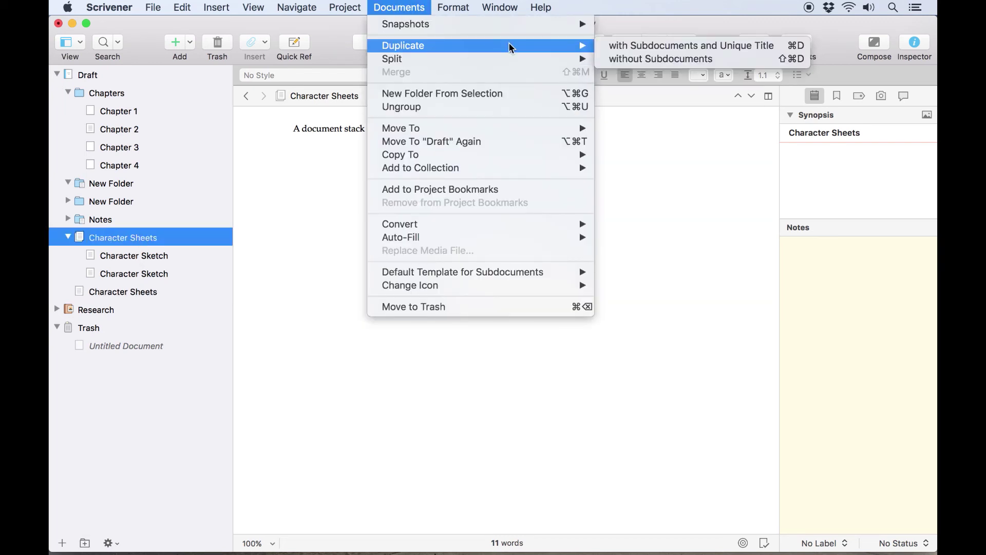
Step: Duplicate Character Sheets with both sketches as 'Character Sheets-1' and expand the copy
click(614, 48)
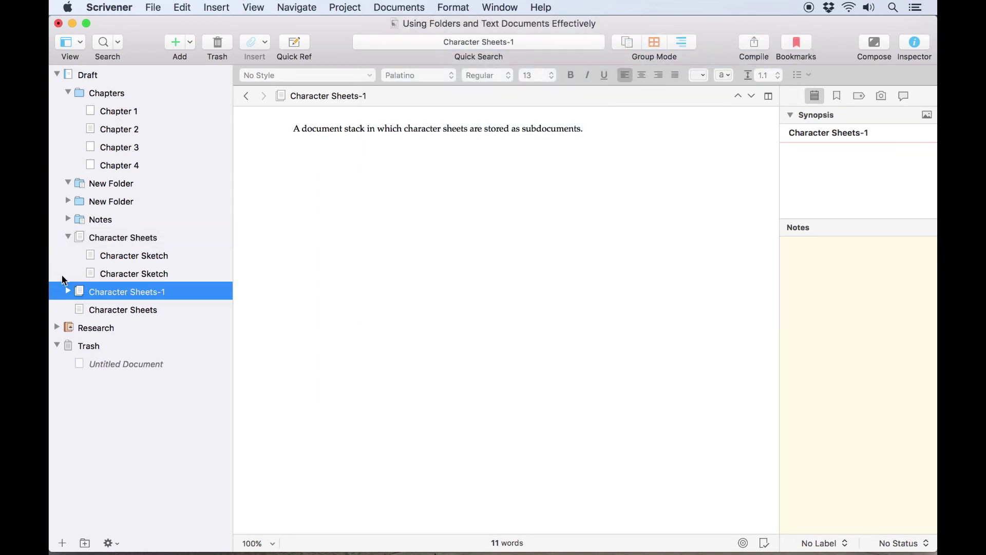
click(68, 291)
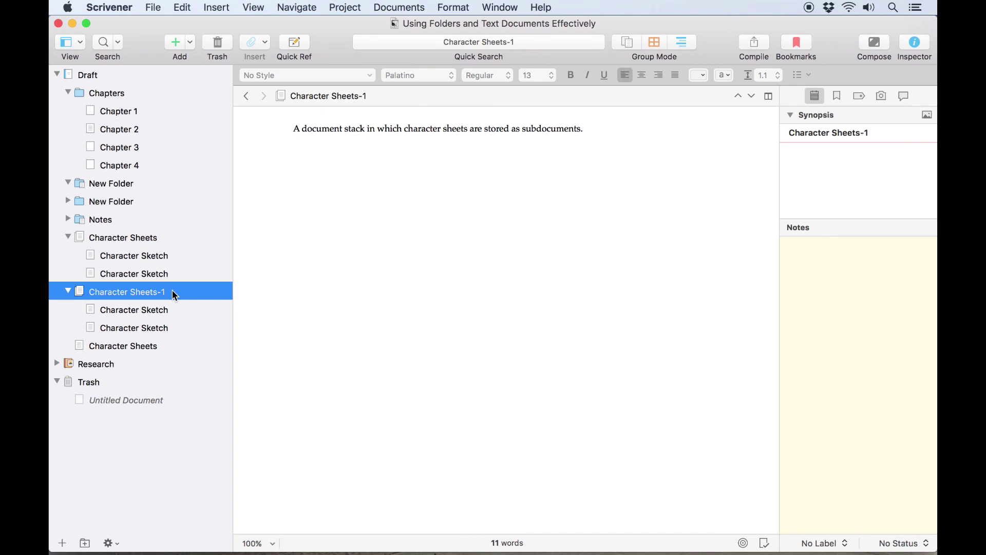
click(118, 133)
Step: Duplicate Chapter 2 with subdocuments and a unique title, producing 'Chapter 2-1'
click(384, 6)
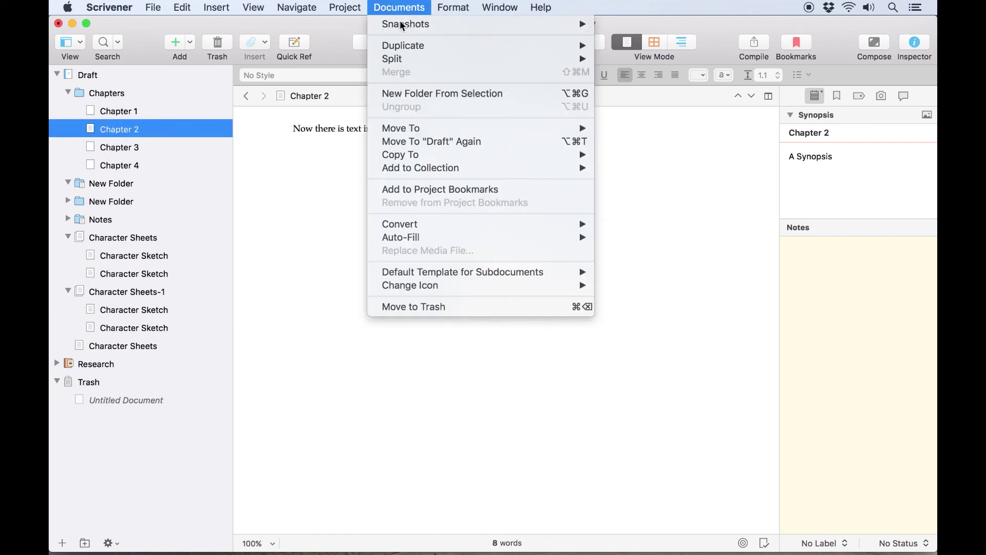
mouse_move(417, 48)
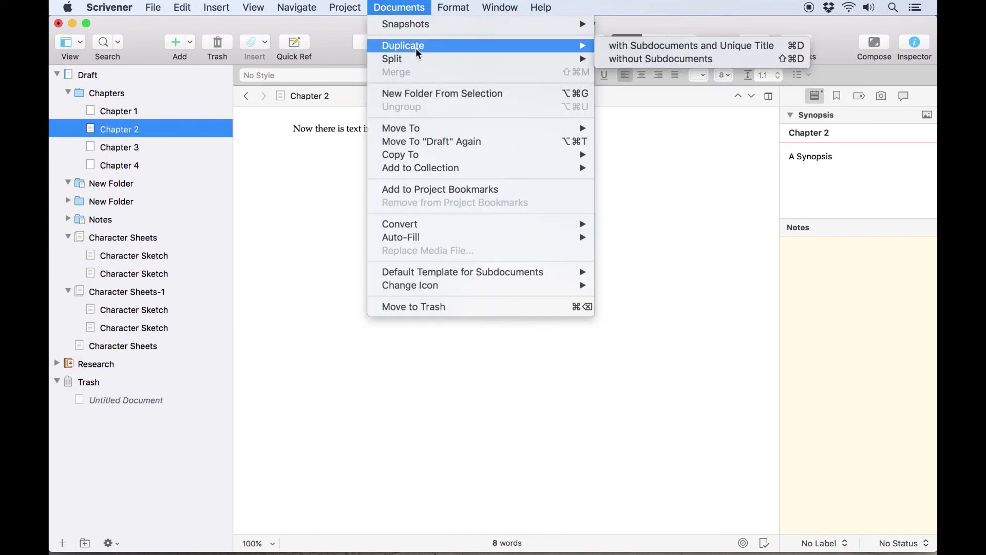
click(641, 50)
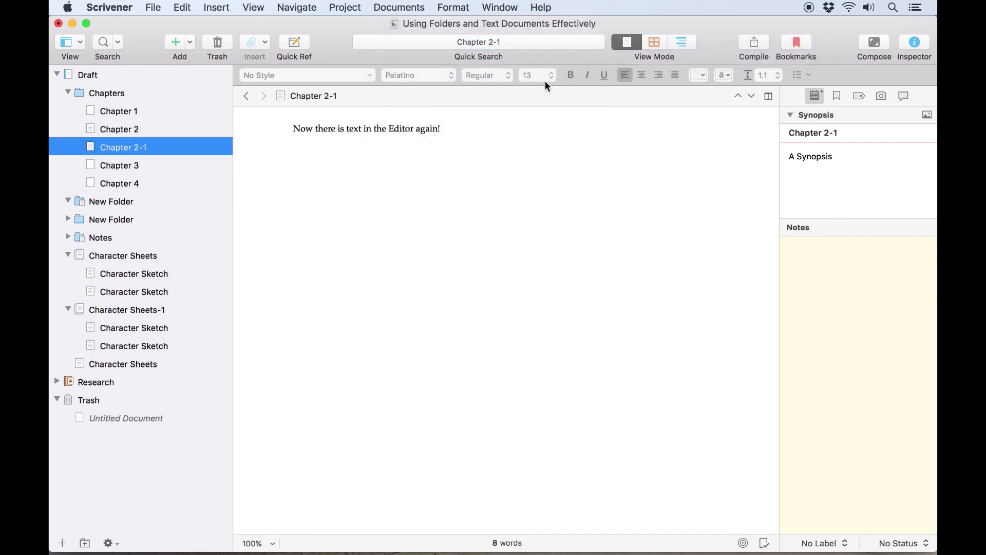